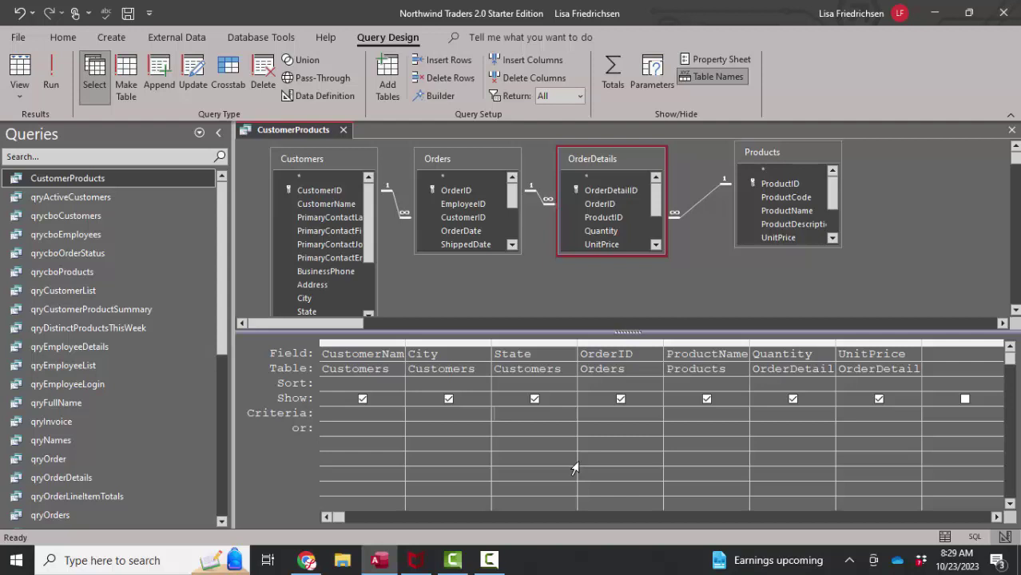
# Step: Set the State criterion to "VA" and display the query's records in Datasheet View
pyautogui.write('VA')
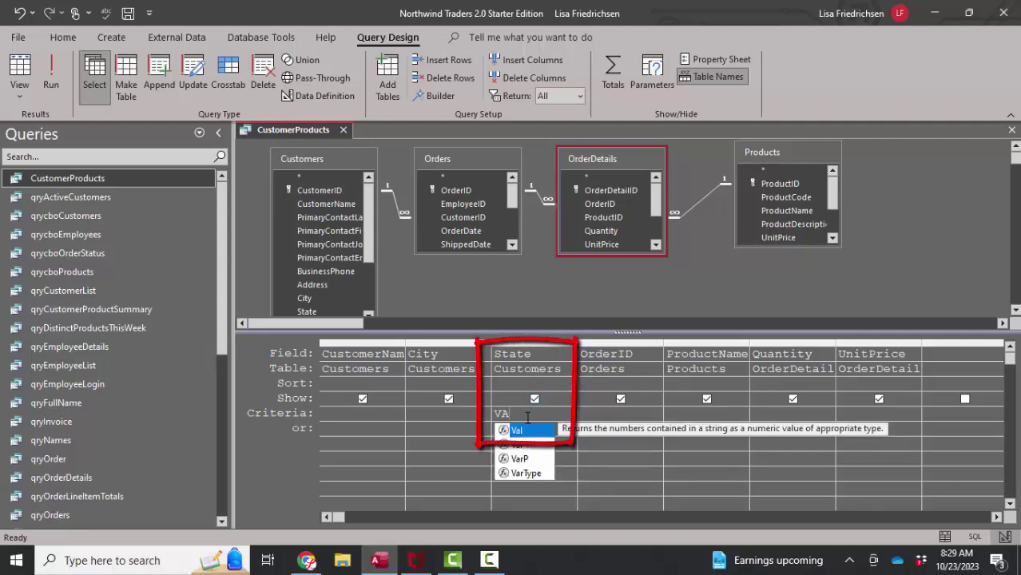
pyautogui.click(617, 473)
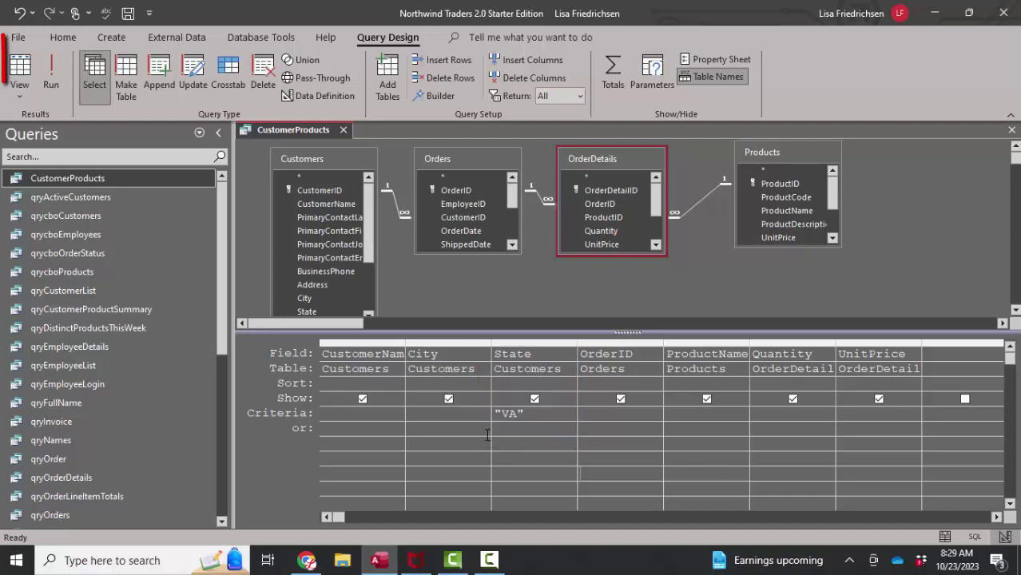
pyautogui.click(20, 73)
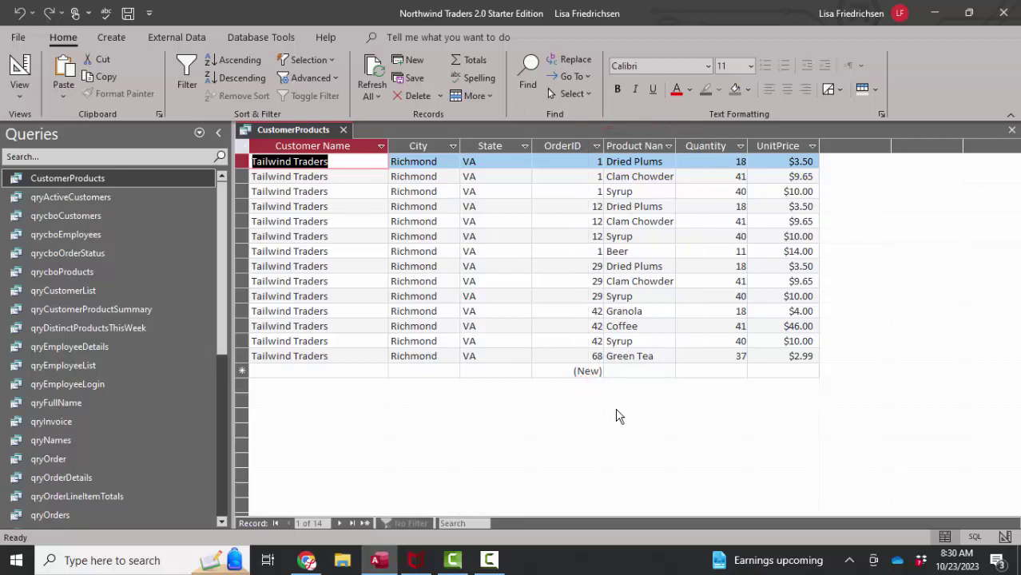
# Step: Add the criterion "Syrup" to the ProductName field alongside the State criterion and display the resulting records
pyautogui.click(19, 68)
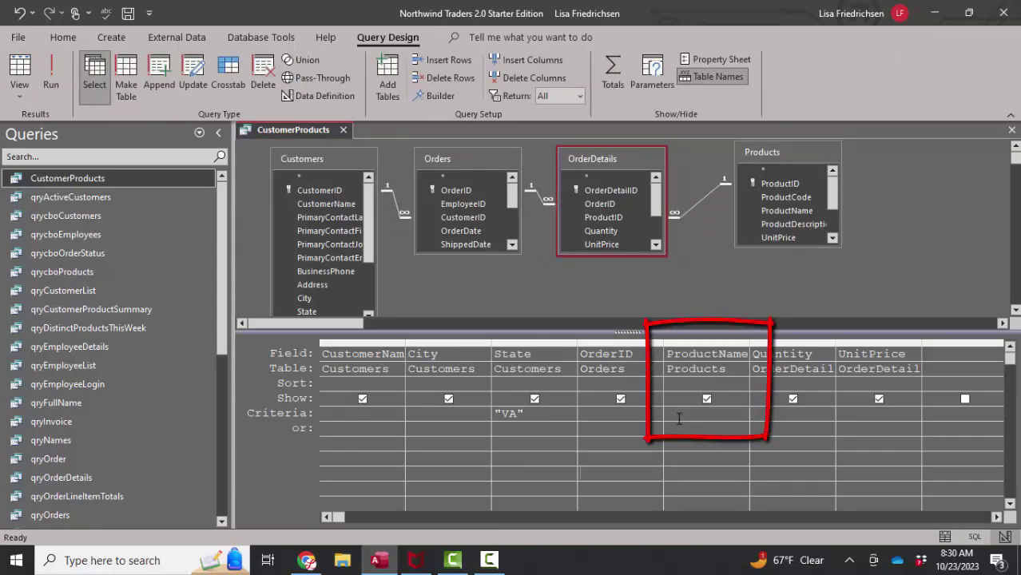
pyautogui.write('Syrup')
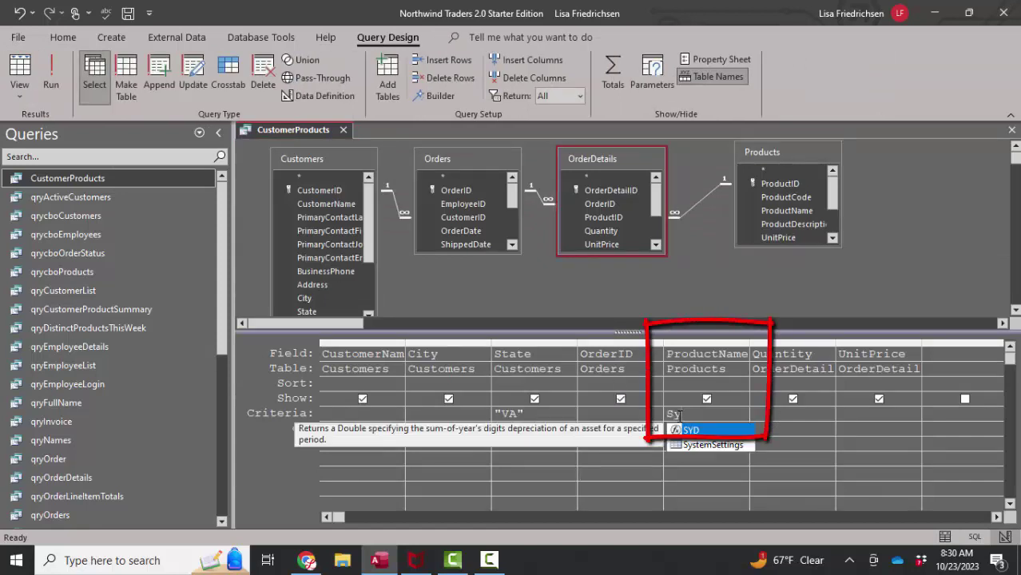
pyautogui.click(706, 451)
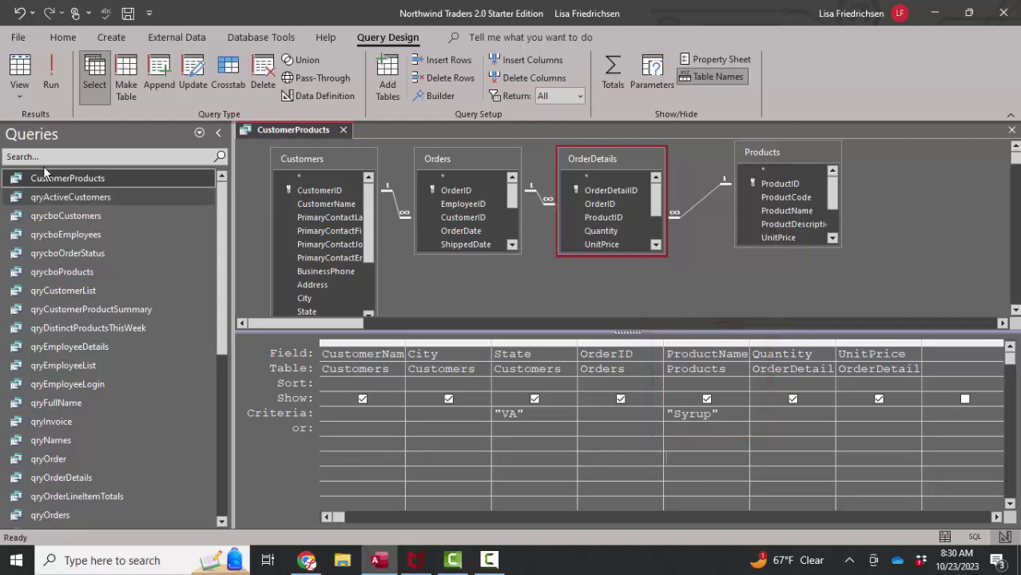
pyautogui.click(20, 70)
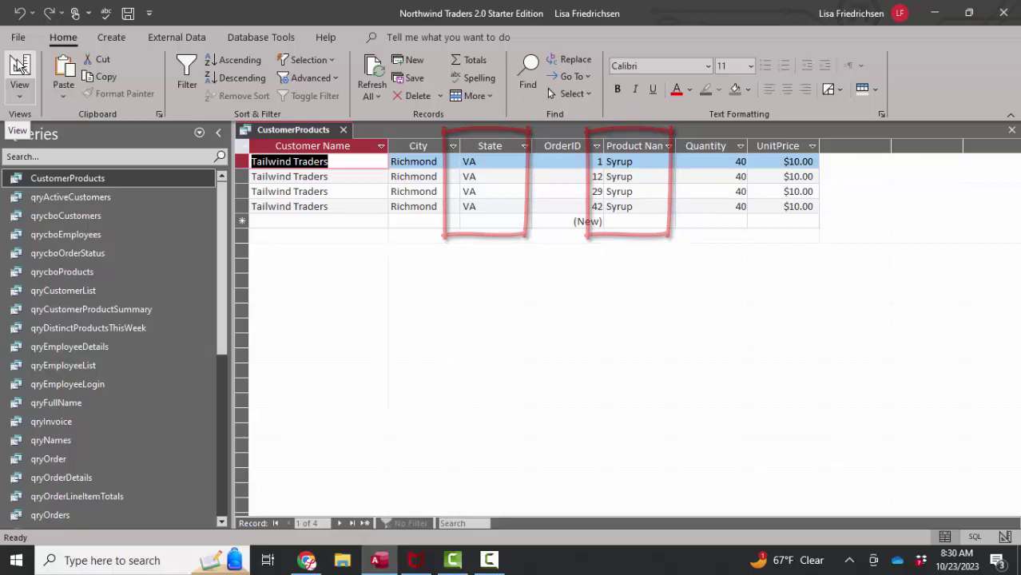
# Step: Add "Coffee" as an alternative OR criterion for ProductName and display the resulting records
pyautogui.click(20, 71)
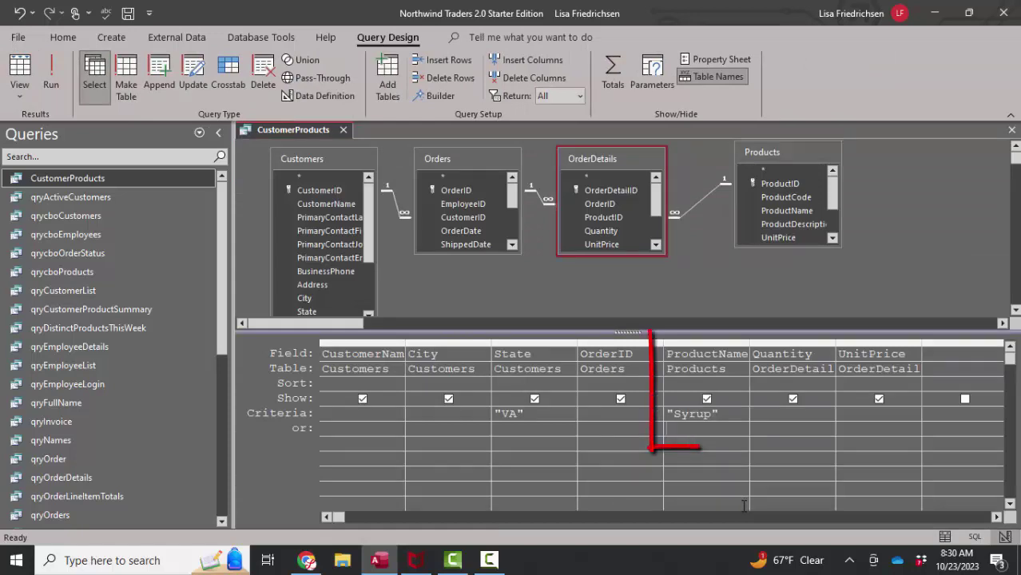
pyautogui.write('Coffee')
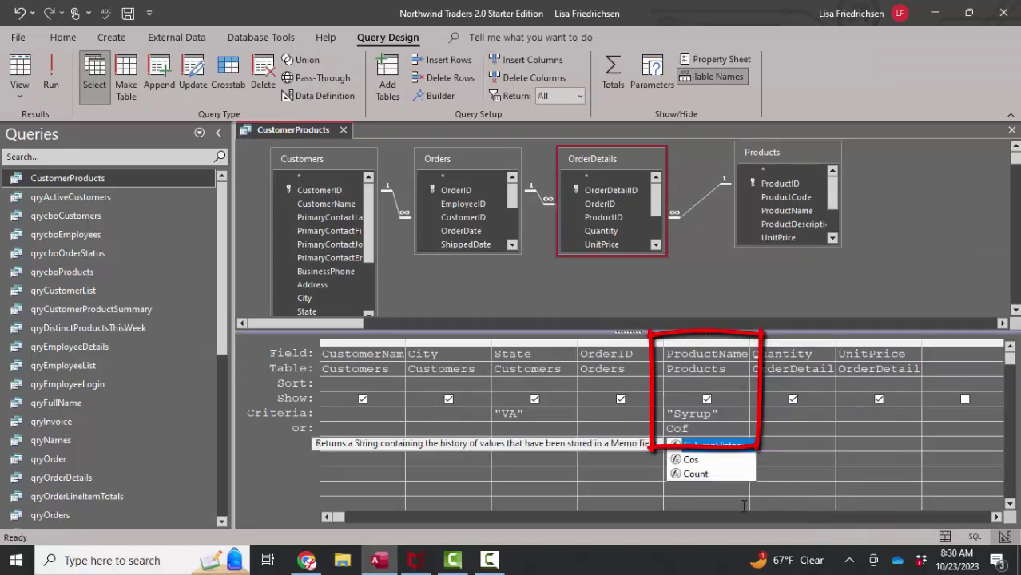
pyautogui.press('Down')
pyautogui.click(20, 72)
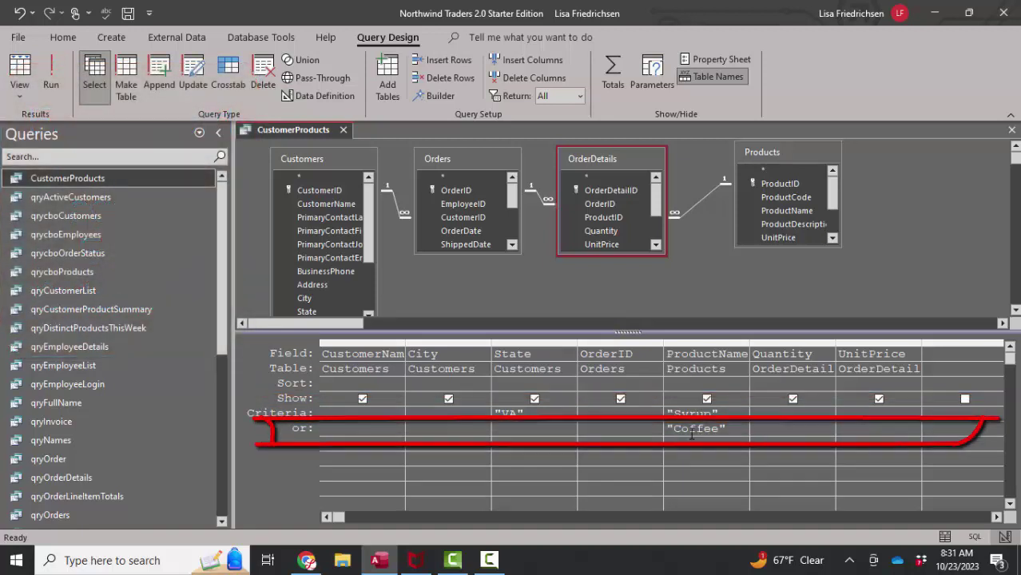
# Step: Repeat the State criterion "VA" on the OR row beside "Coffee" and display the resulting records
pyautogui.click(519, 432)
pyautogui.write('VA')
pyautogui.press('Tab')
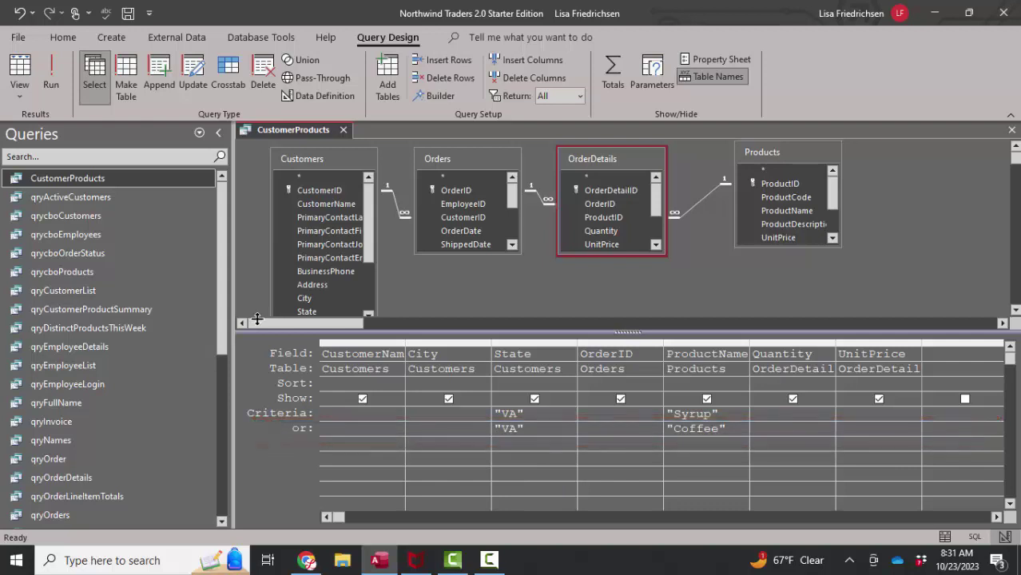
pyautogui.click(20, 68)
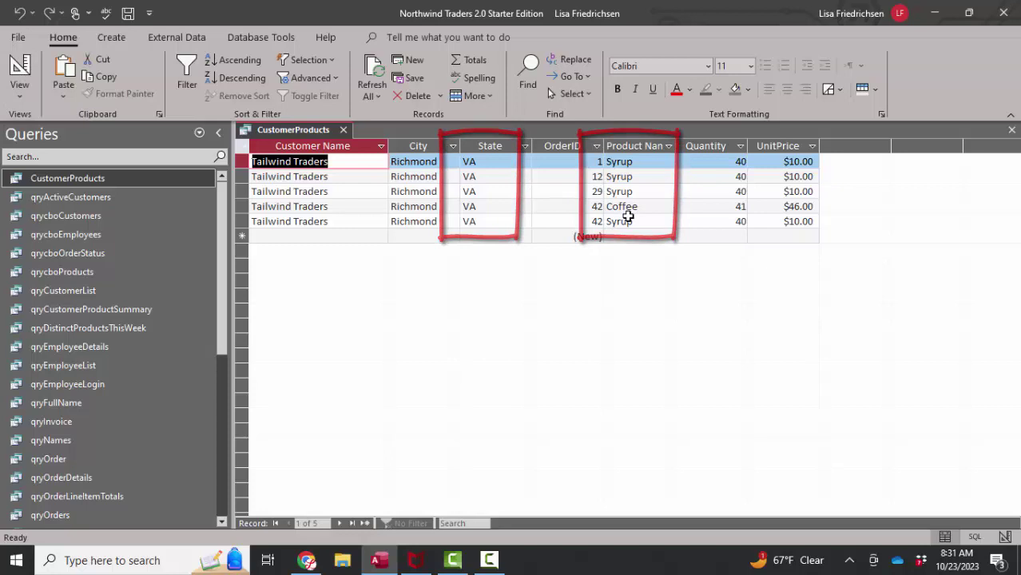
# Step: Delete the join between OrderDetails and Products in the query design and display the resulting records
pyautogui.click(20, 68)
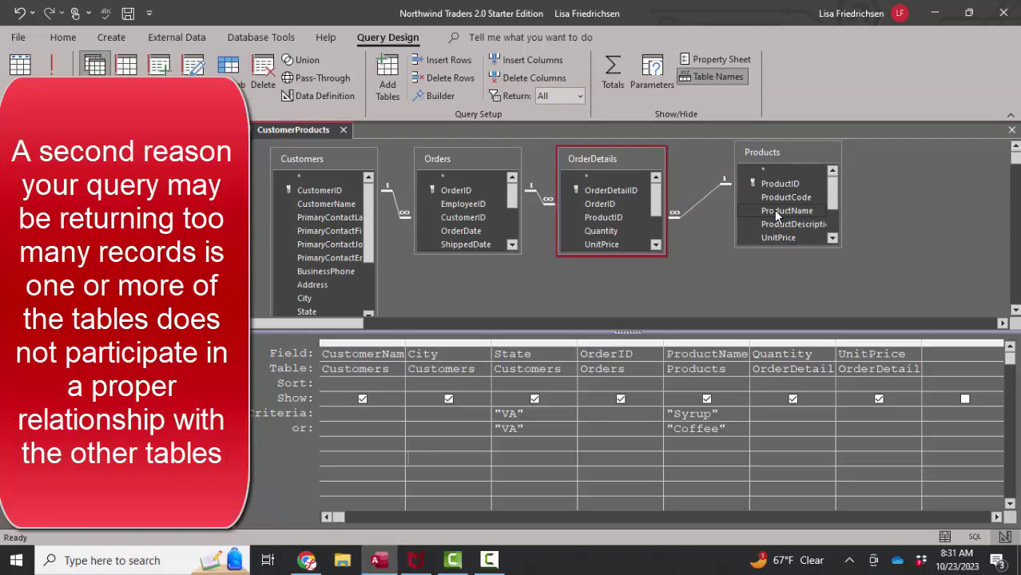
pyautogui.click(698, 200)
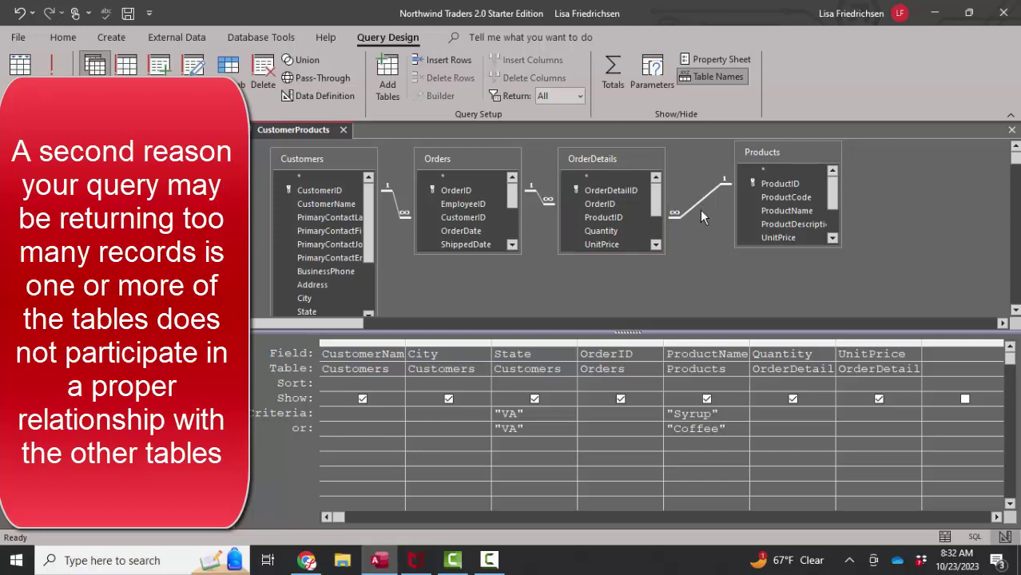
pyautogui.press('Delete')
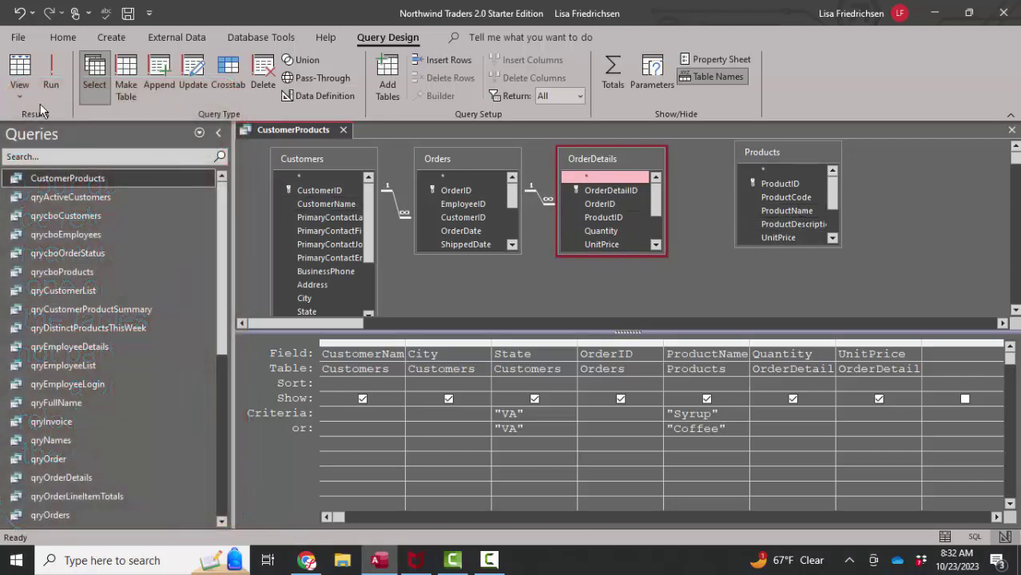
pyautogui.click(19, 70)
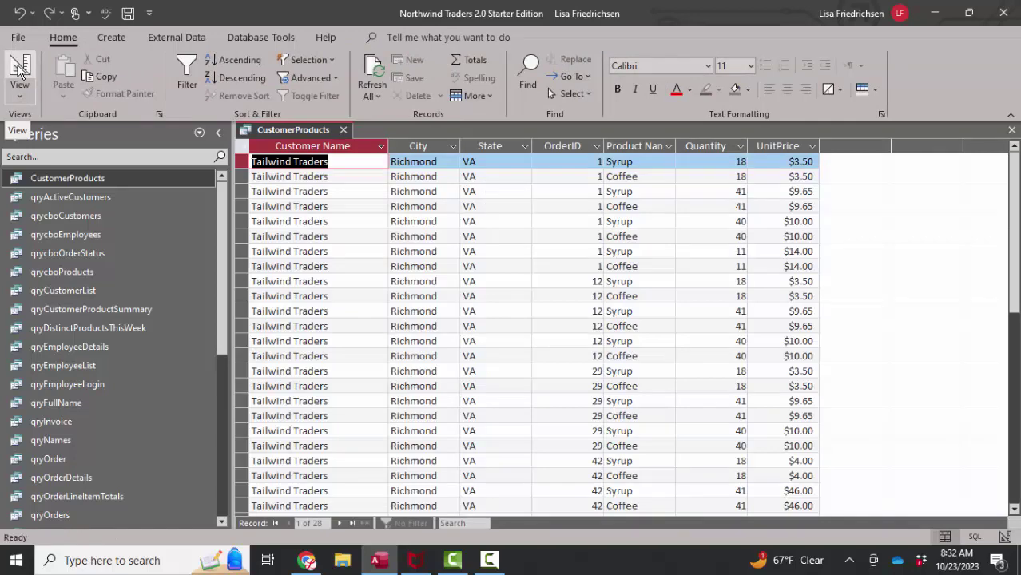
# Step: Review the query design without the Products join, rerun the query and go to the last record to check the record count
pyautogui.click(19, 71)
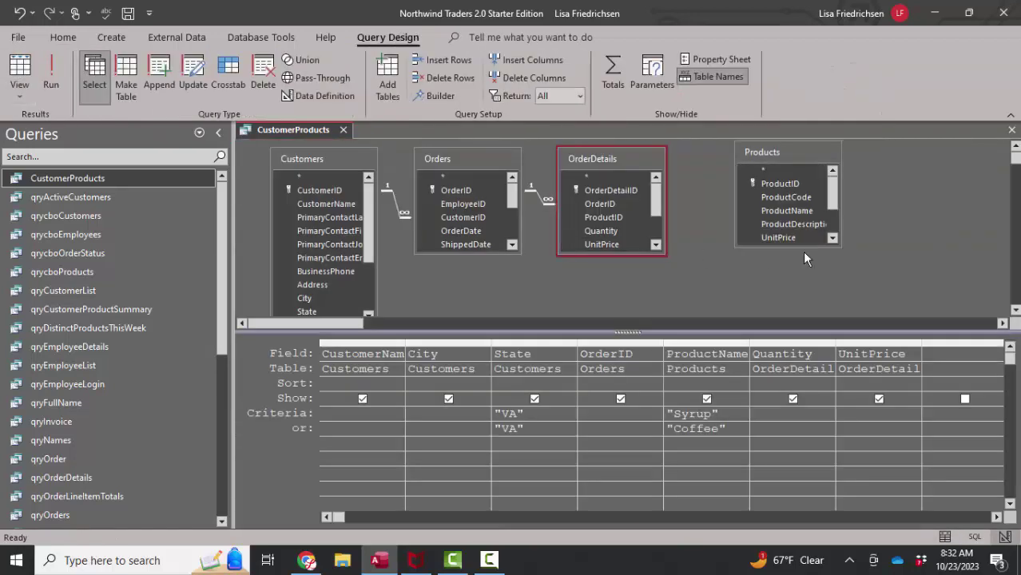
pyautogui.click(779, 211)
pyautogui.click(26, 78)
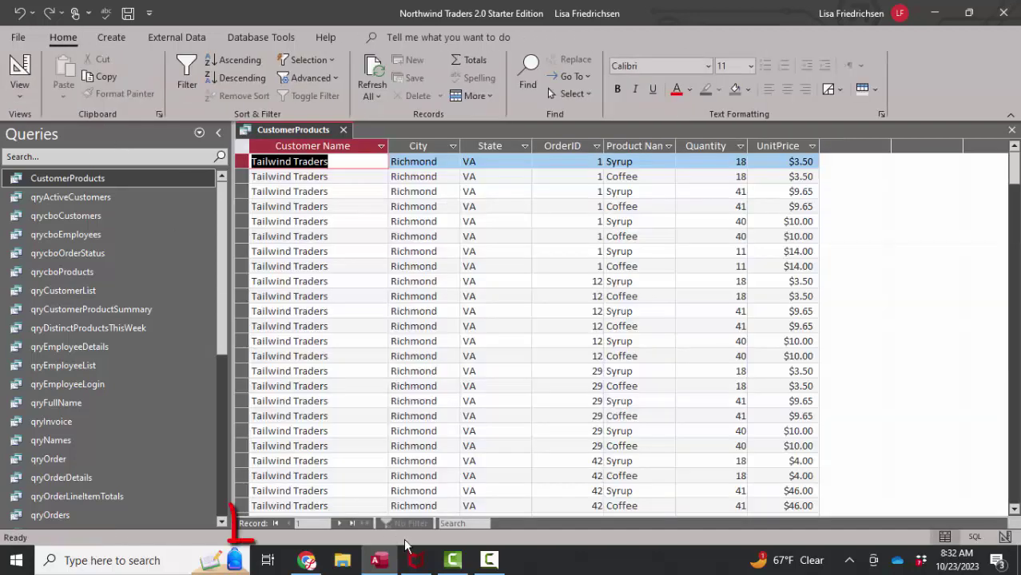
pyautogui.click(340, 523)
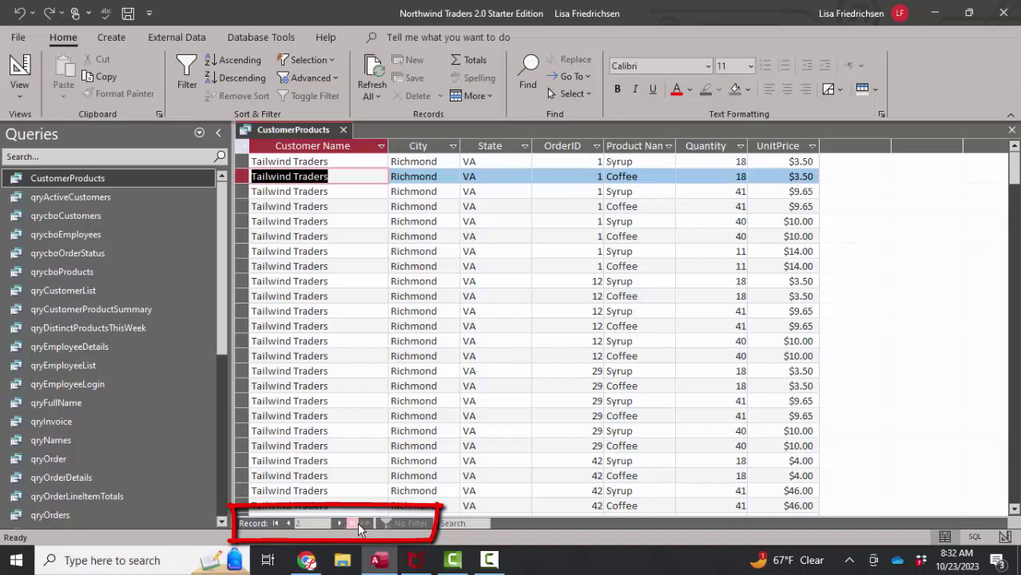
pyautogui.click(354, 524)
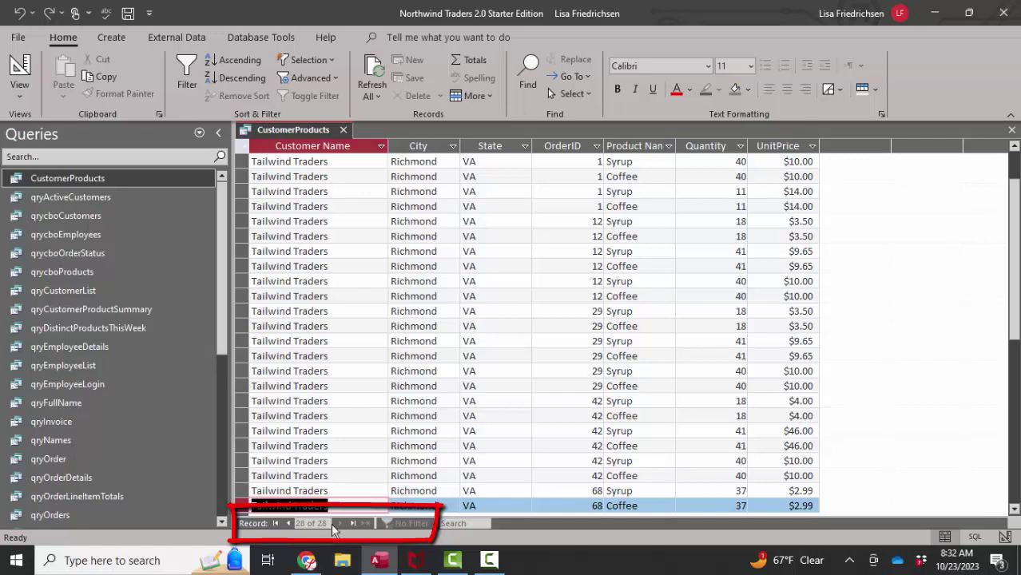
# Step: Join ProductID in Products to ProductID in OrderDetails in the query design and display the resulting records
pyautogui.click(20, 67)
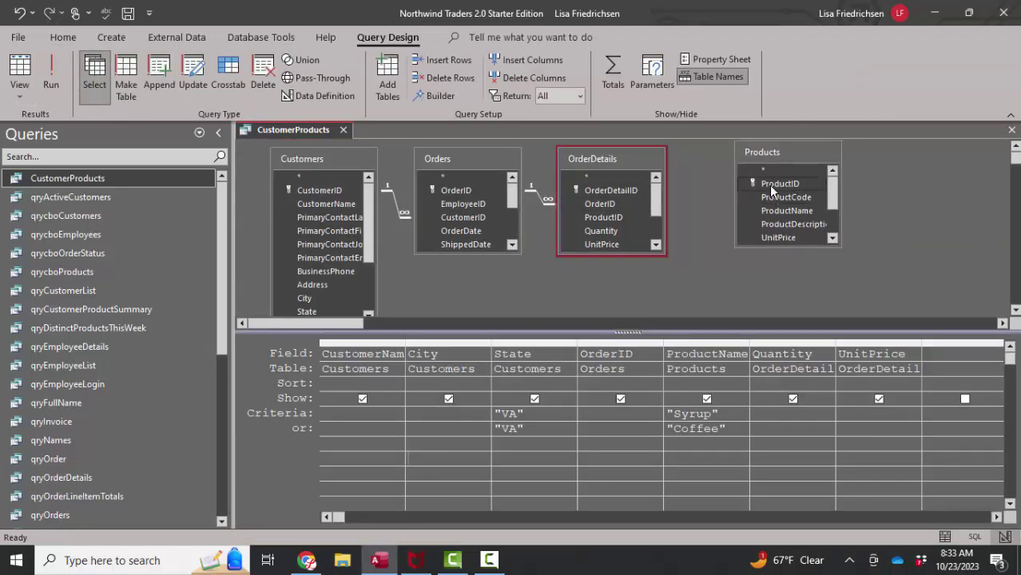
pyautogui.moveTo(766, 184); pyautogui.dragTo(604, 216)
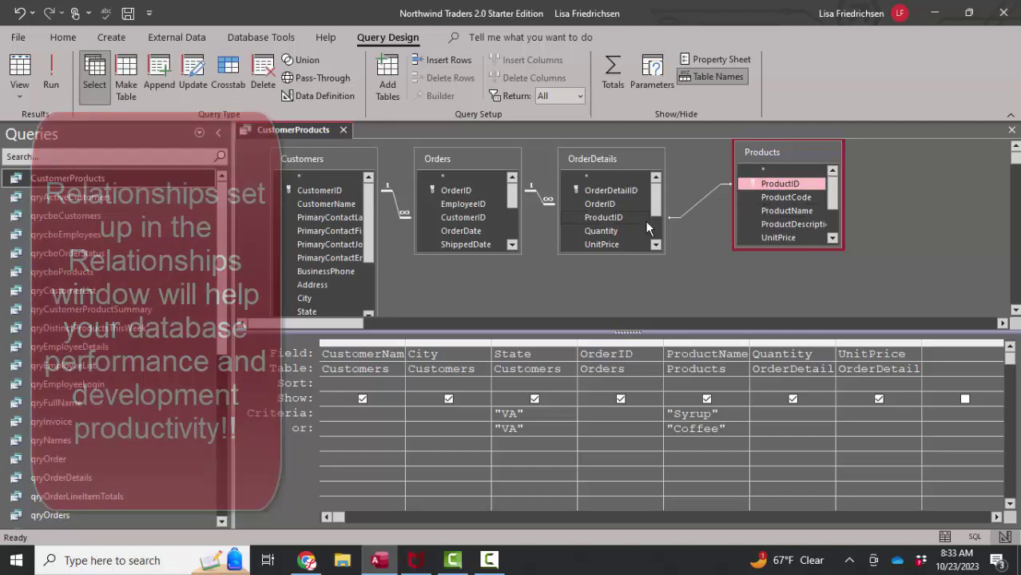
pyautogui.click(21, 75)
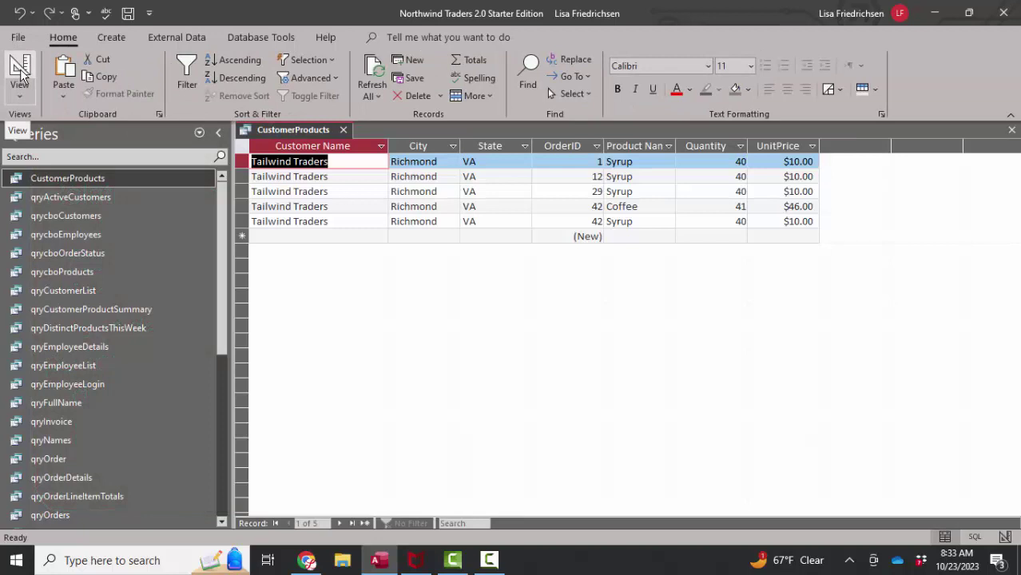
# Step: Open the database's Relationships window from the query design, review the one-to-many links between tables, and close it
pyautogui.click(22, 72)
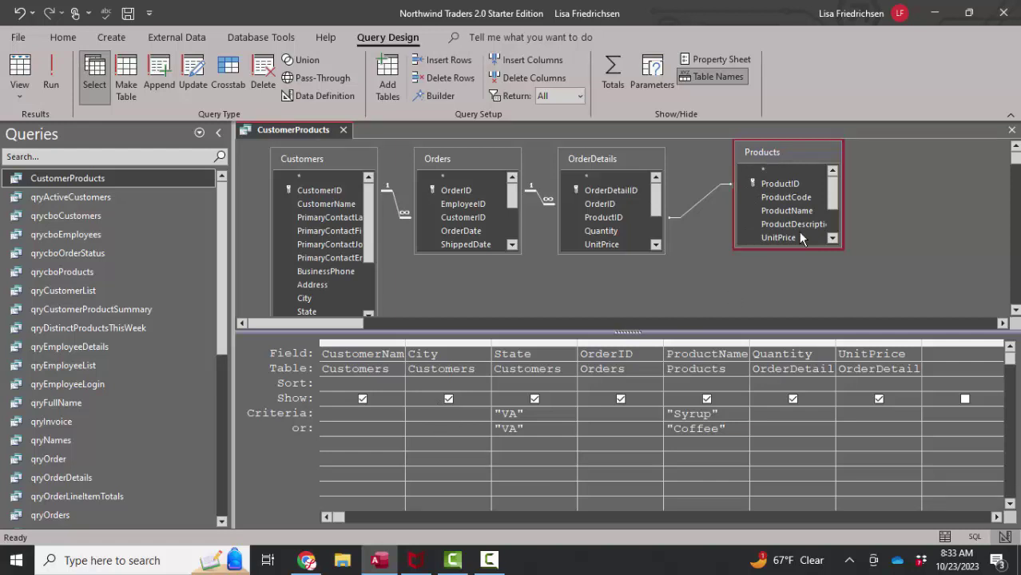
pyautogui.click(276, 37)
pyautogui.click(180, 80)
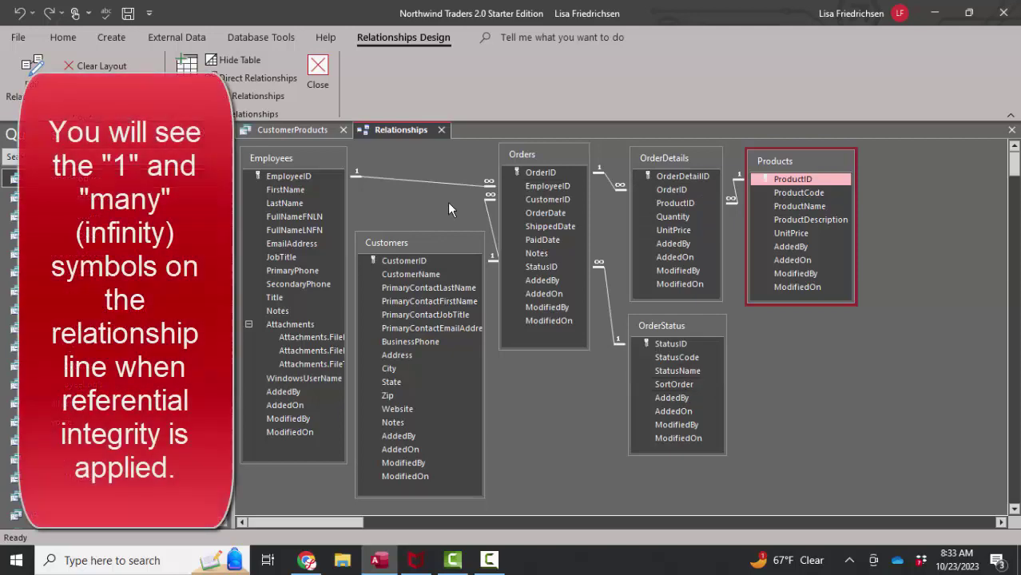
pyautogui.click(442, 130)
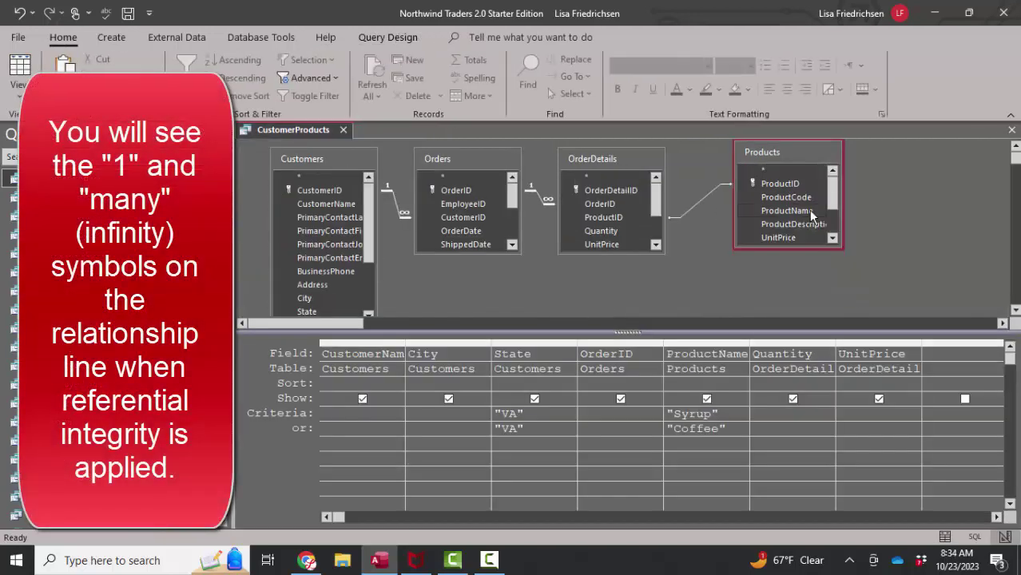
# Step: Remove the Products table from the query design and add it again from the database's list of tables
pyautogui.click(763, 154)
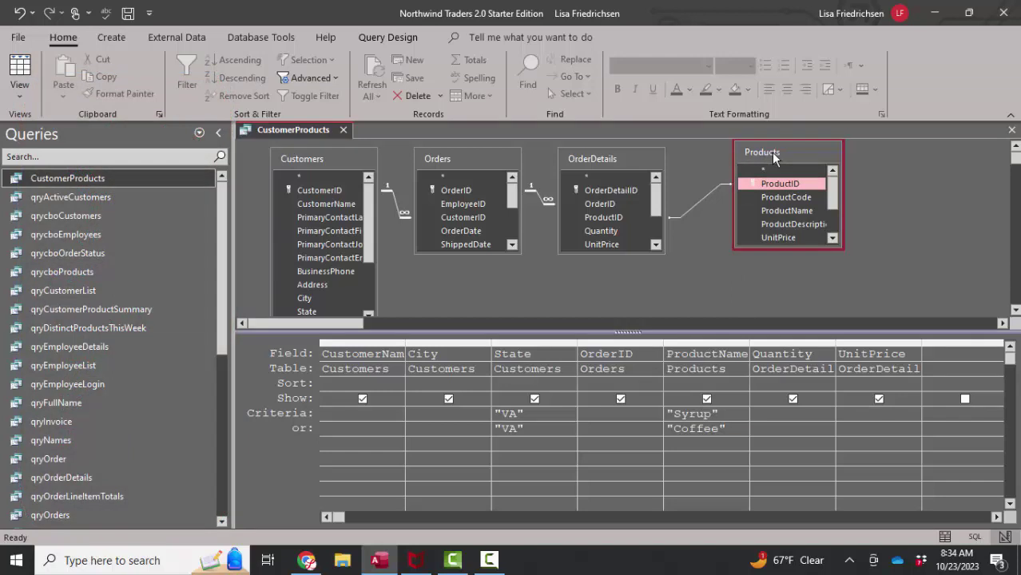
pyautogui.press('Delete')
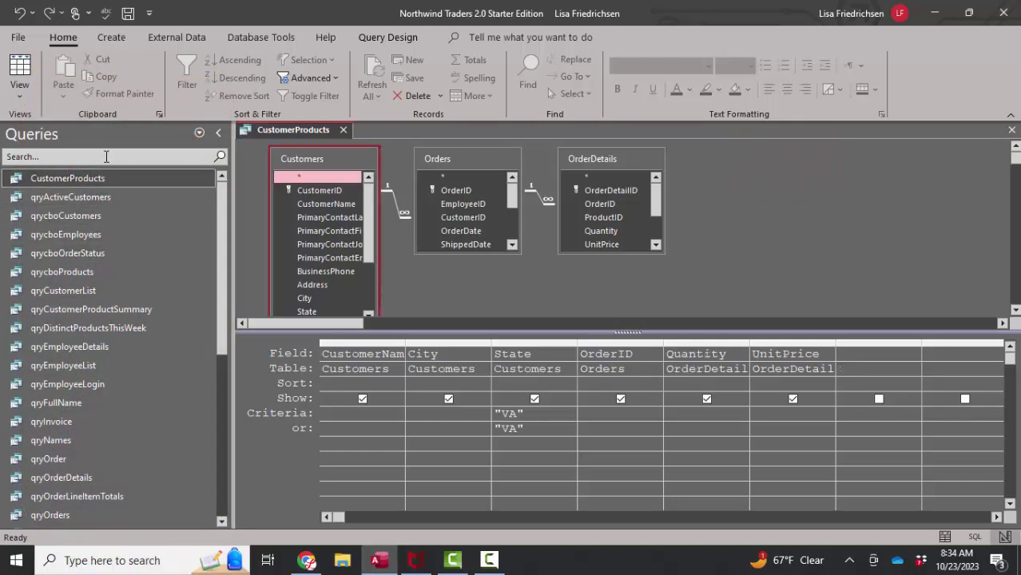
pyautogui.click(121, 137)
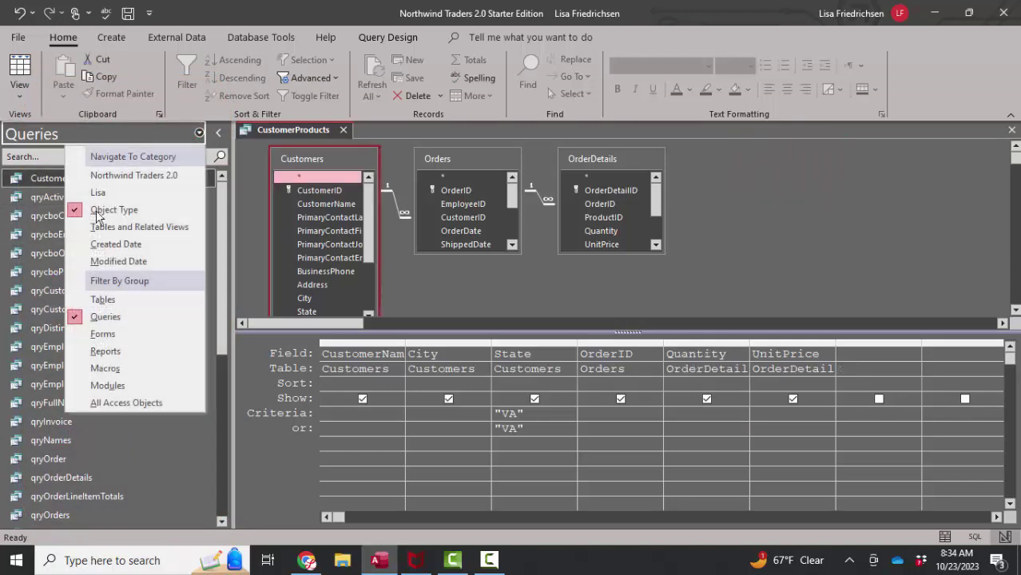
pyautogui.click(107, 299)
pyautogui.moveTo(107, 308); pyautogui.dragTo(712, 227)
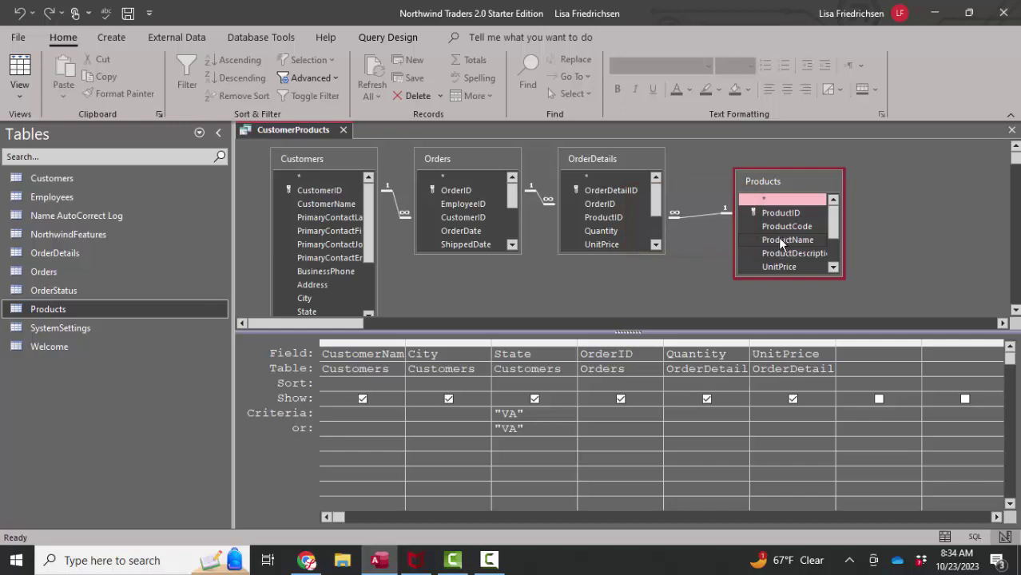
# Step: Insert the ProductName field before Quantity in the query grid, with "Syrup" as its criterion and "Coffee" on the OR row
pyautogui.moveTo(777, 237); pyautogui.dragTo(697, 355)
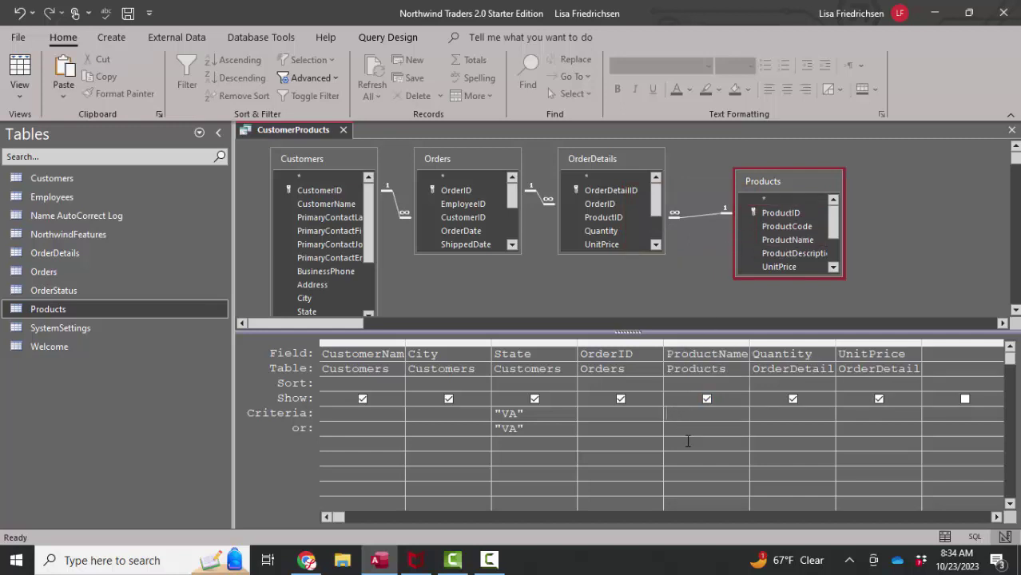
pyautogui.write('Syrup')
pyautogui.press('Return')
pyautogui.write('Coffee')
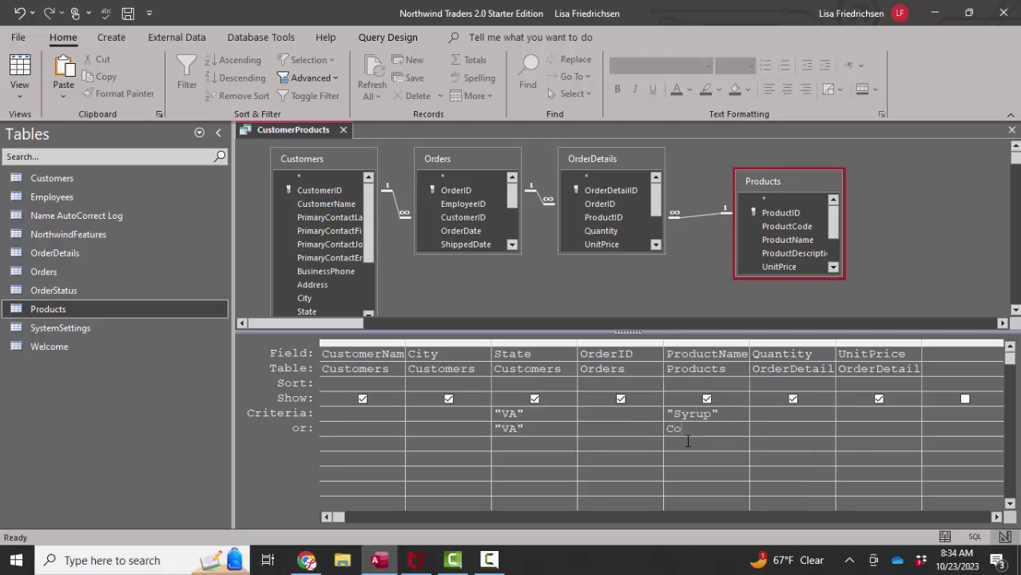